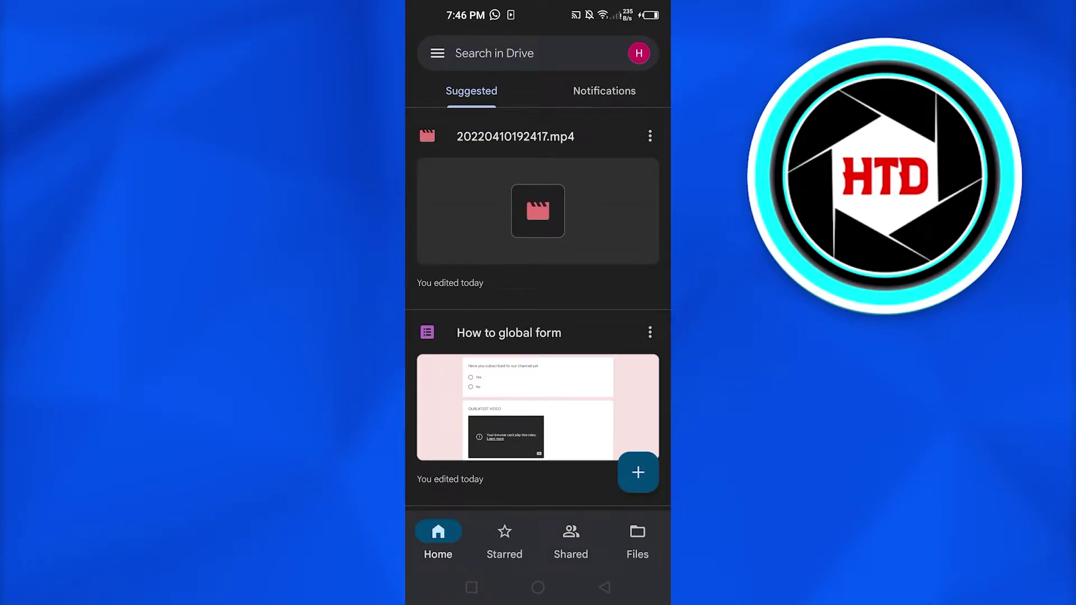
View the phone's Google accounts, close the account panel, and go to the Google apps folder
click(638, 53)
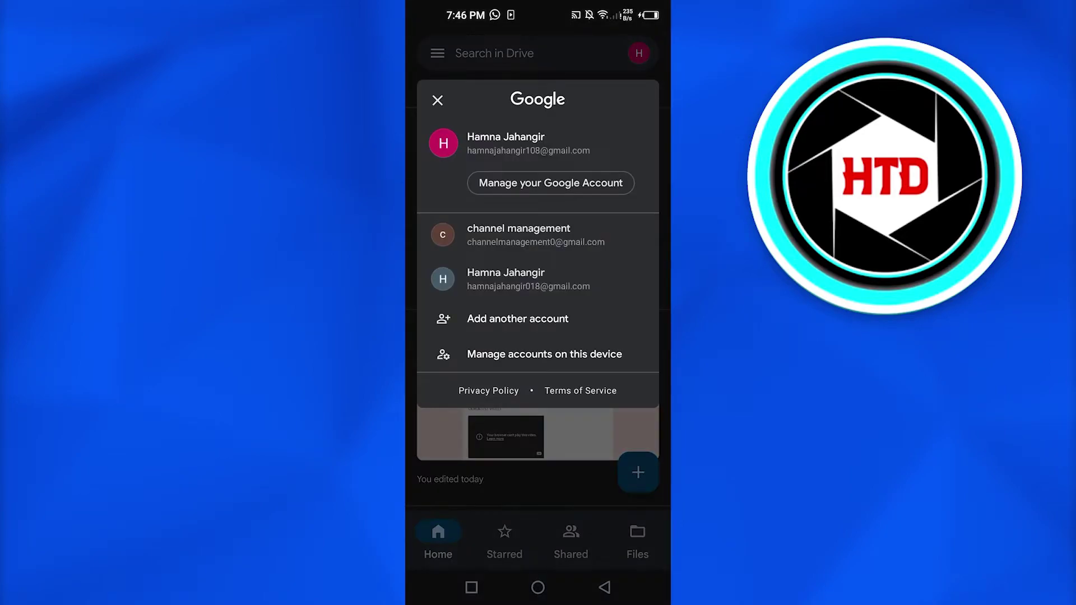
click(437, 101)
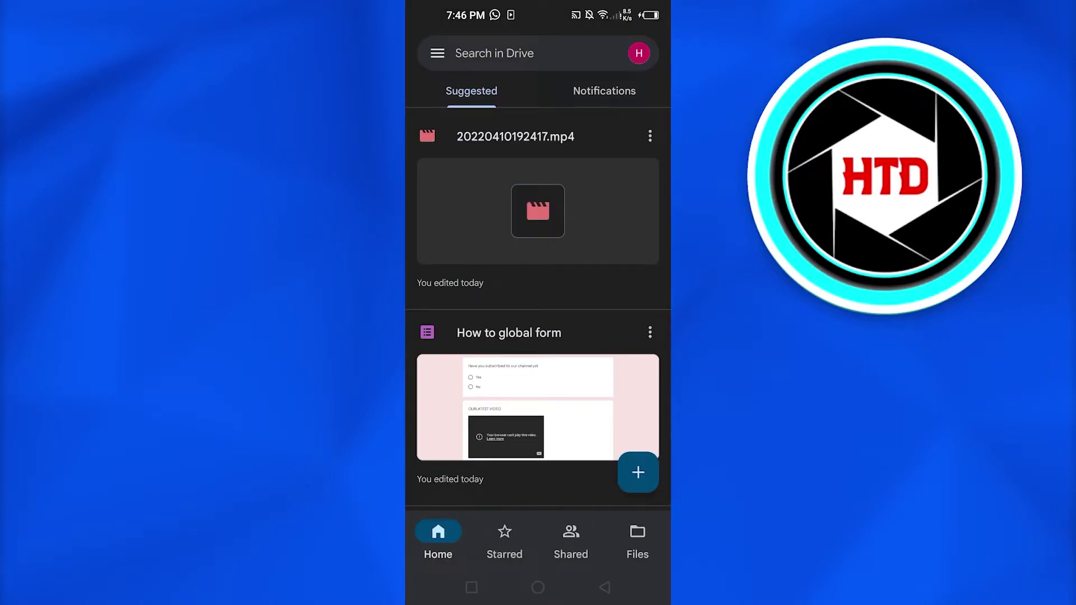
scroll(538, 336, down, 8)
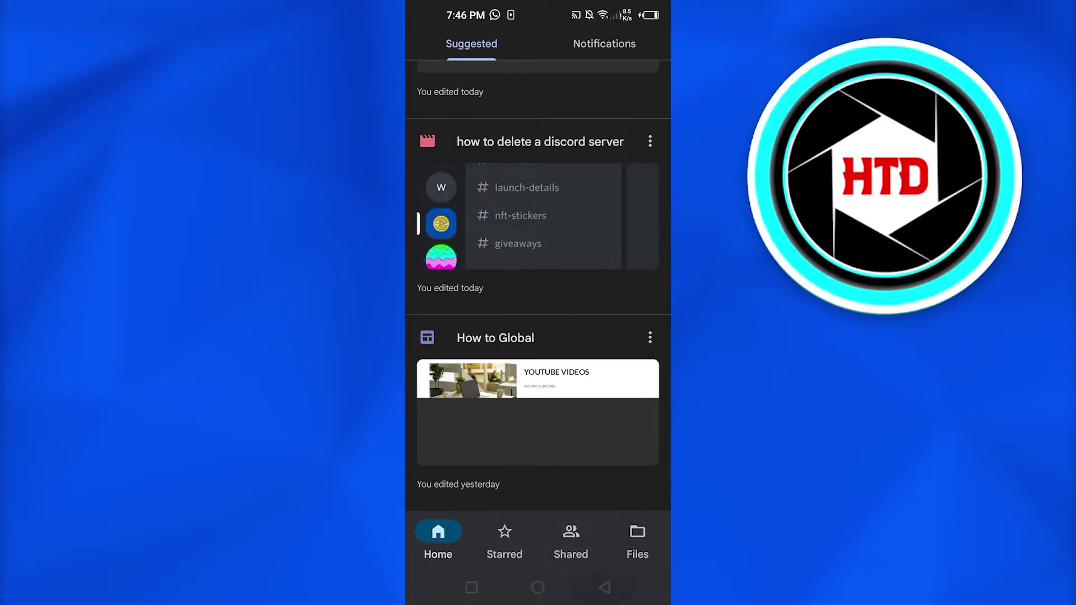
click(538, 588)
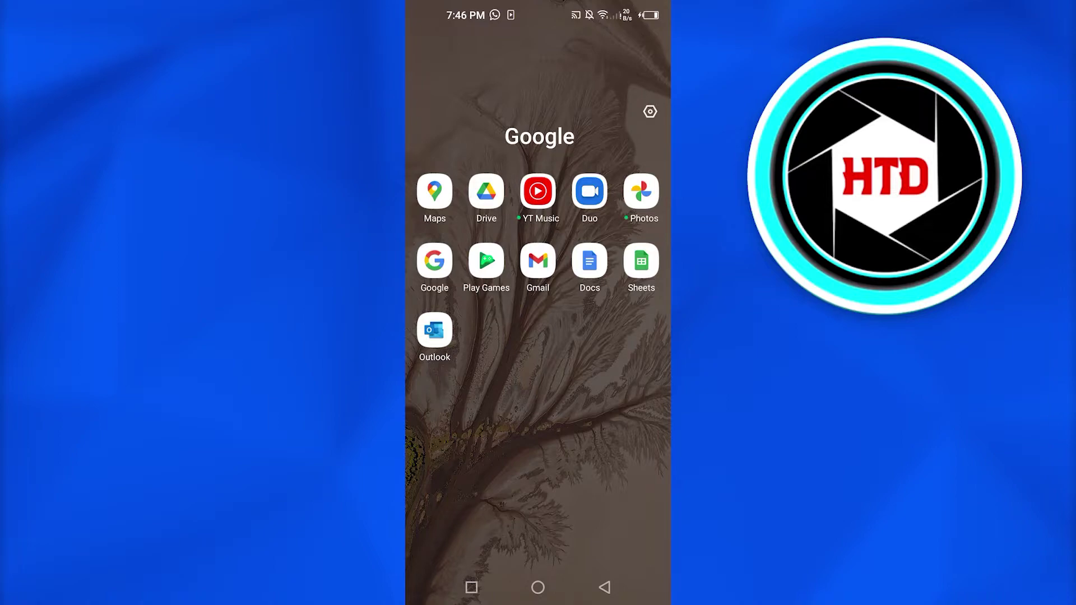
Relaunch Google Drive and show the Create new options for folders, uploads and scans
click(487, 191)
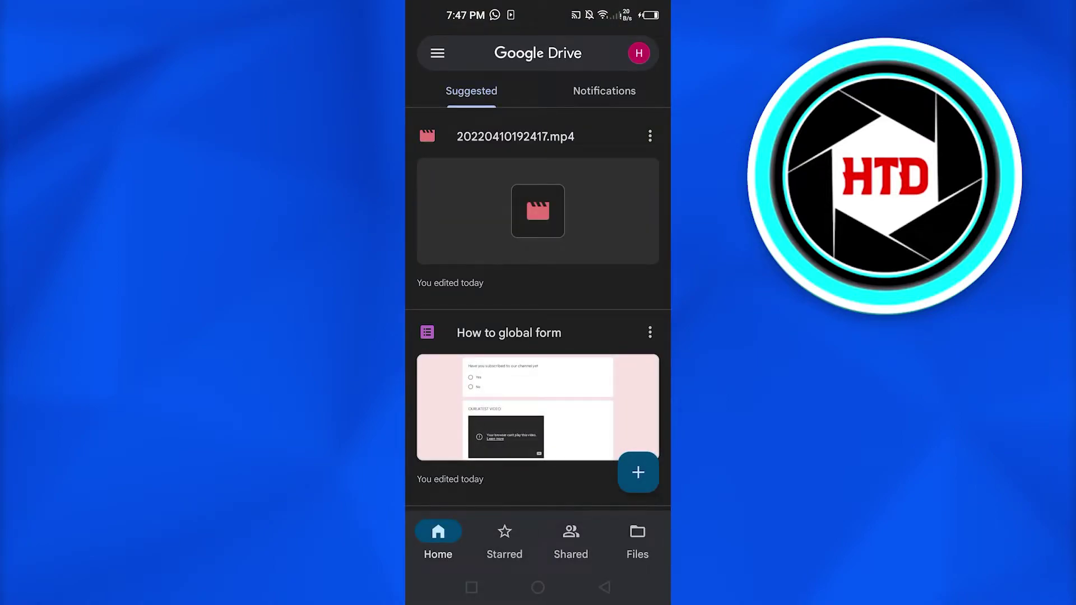
scroll(538, 336, down, 5)
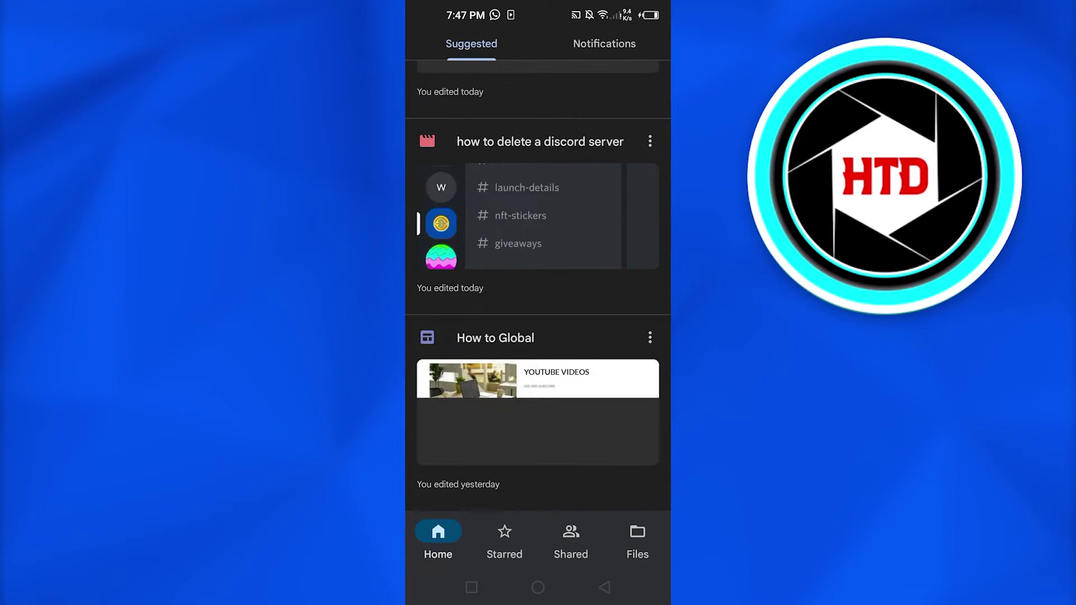
scroll(539, 337, up, 5)
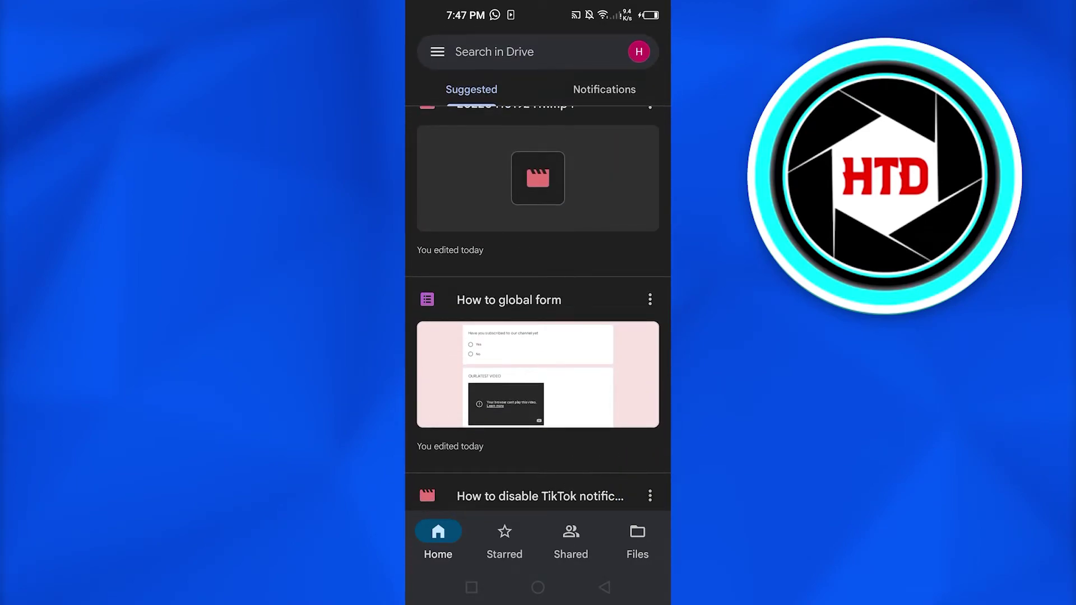
scroll(539, 337, up, 2)
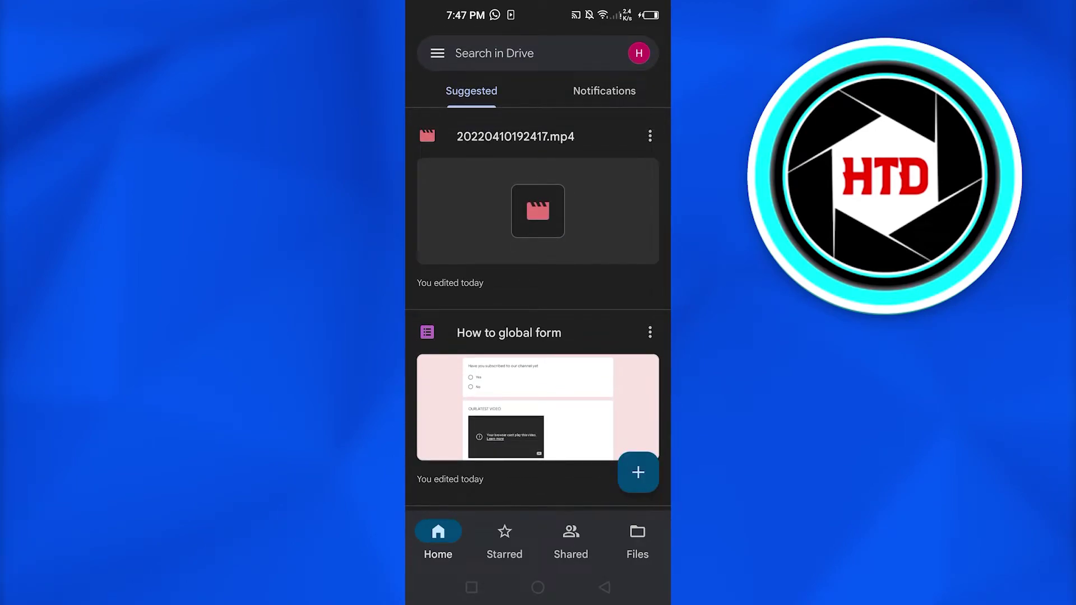
click(638, 473)
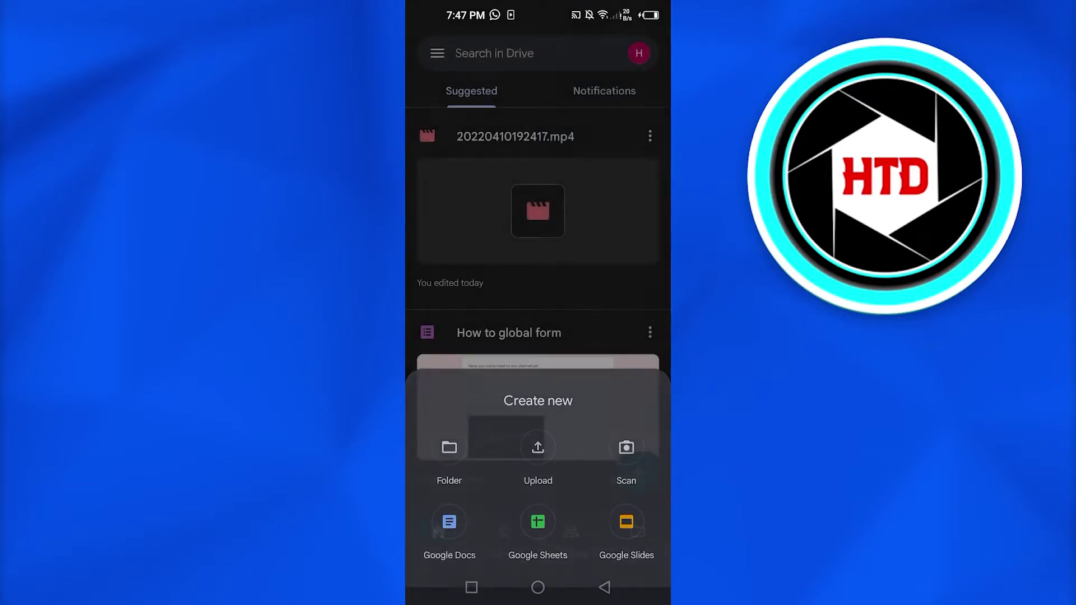
Browse the picker's Images and Audio locations, then upload a video from Videos > ScreenRecord
click(538, 438)
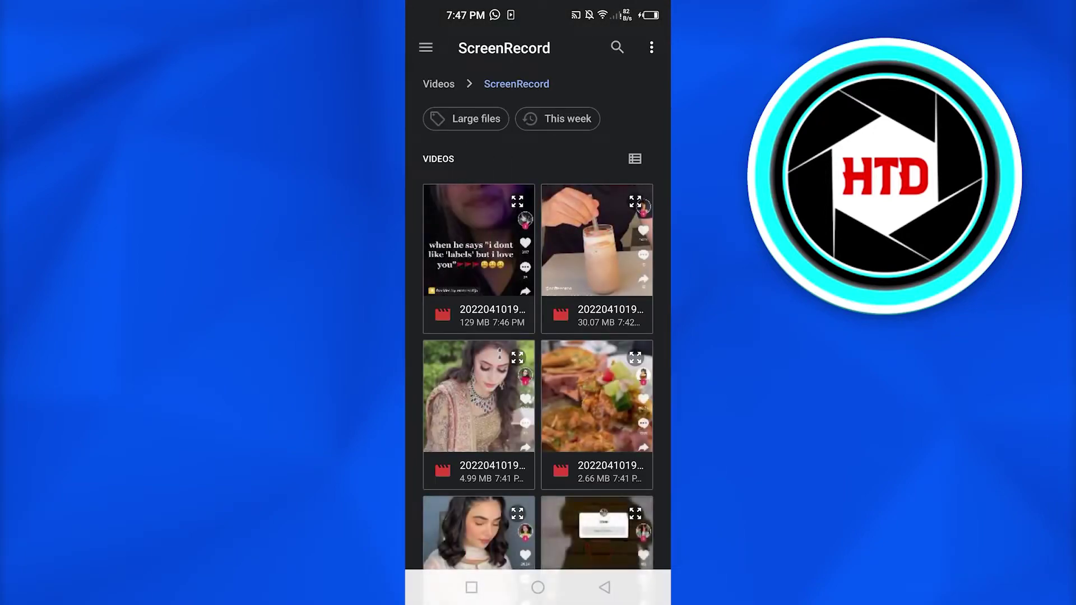
drag(538, 277, 538, 214)
drag(538, 151, 538, 214)
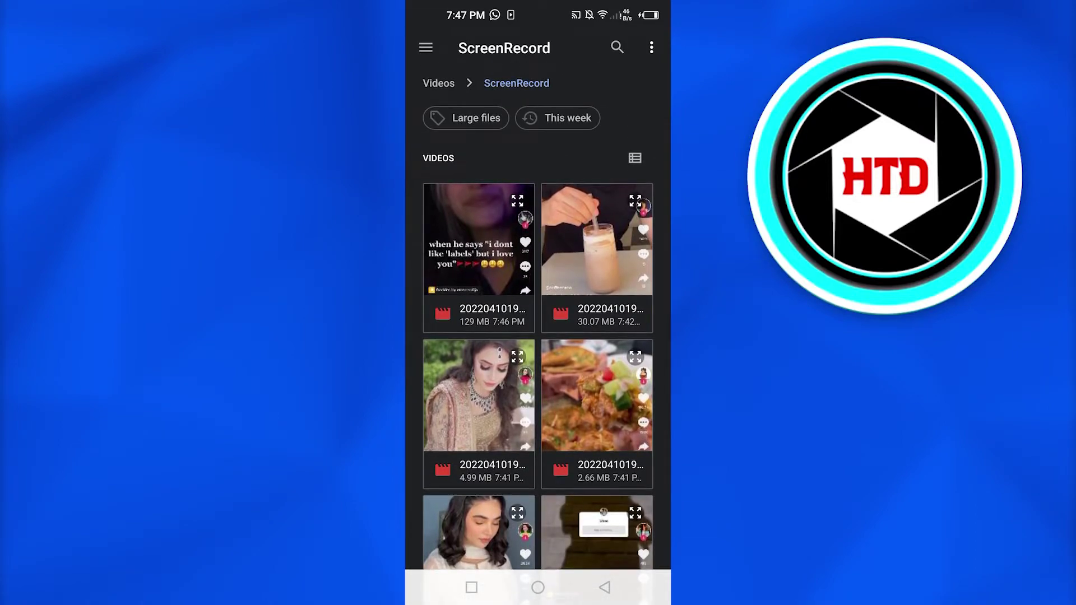
click(426, 48)
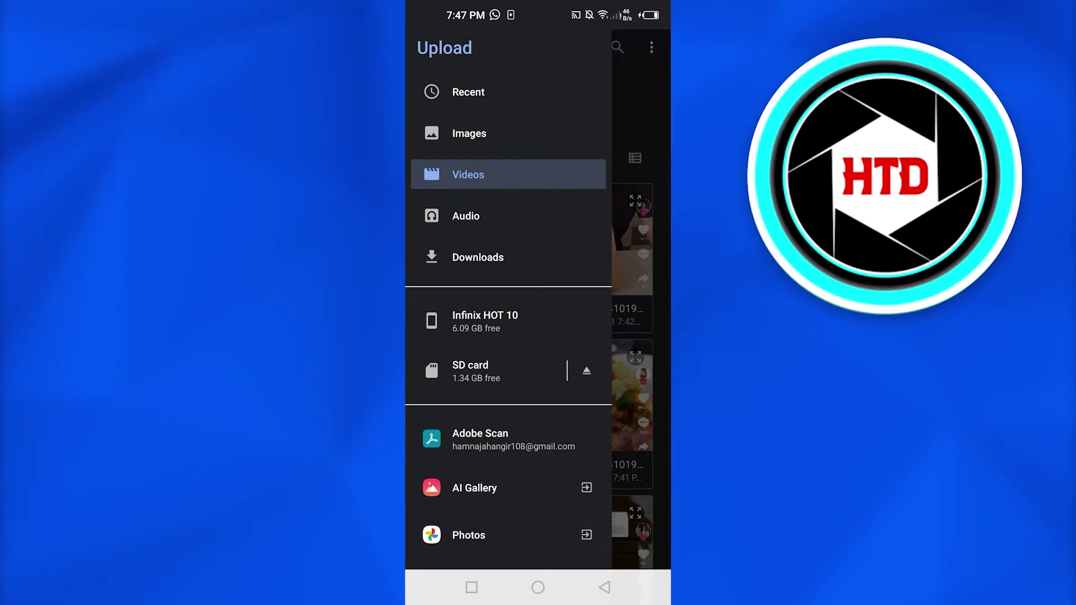
click(469, 133)
click(426, 48)
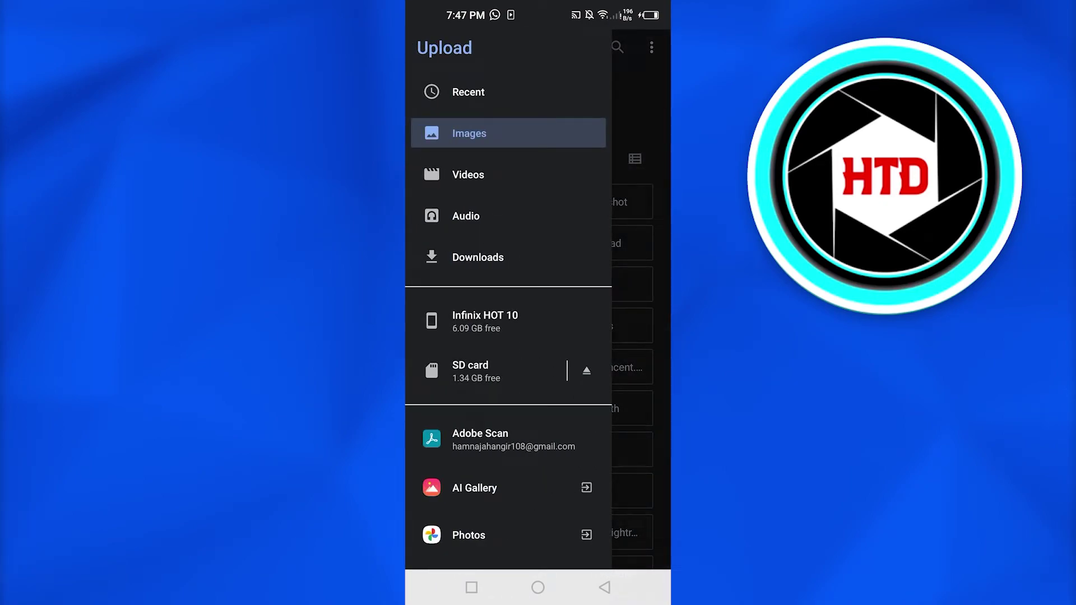
click(485, 321)
click(466, 217)
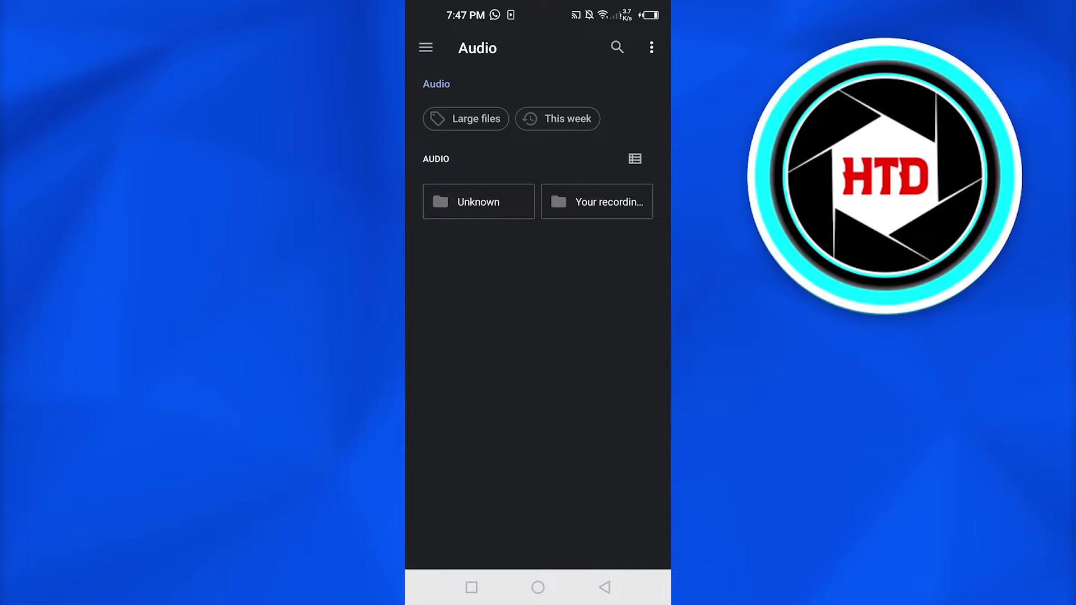
click(426, 48)
click(468, 175)
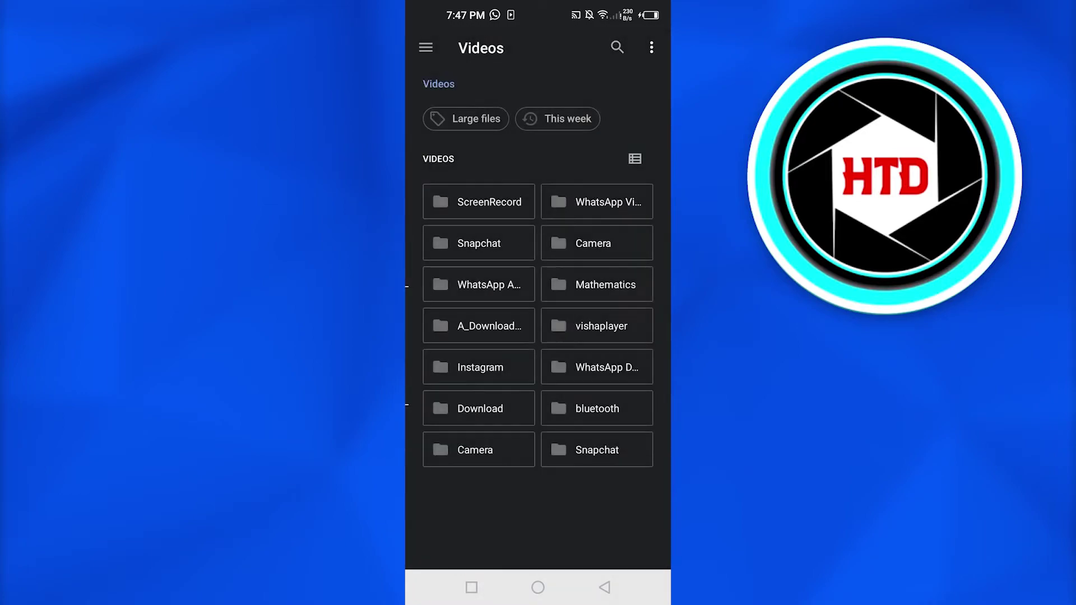
click(478, 201)
scroll(538, 336, down, 5)
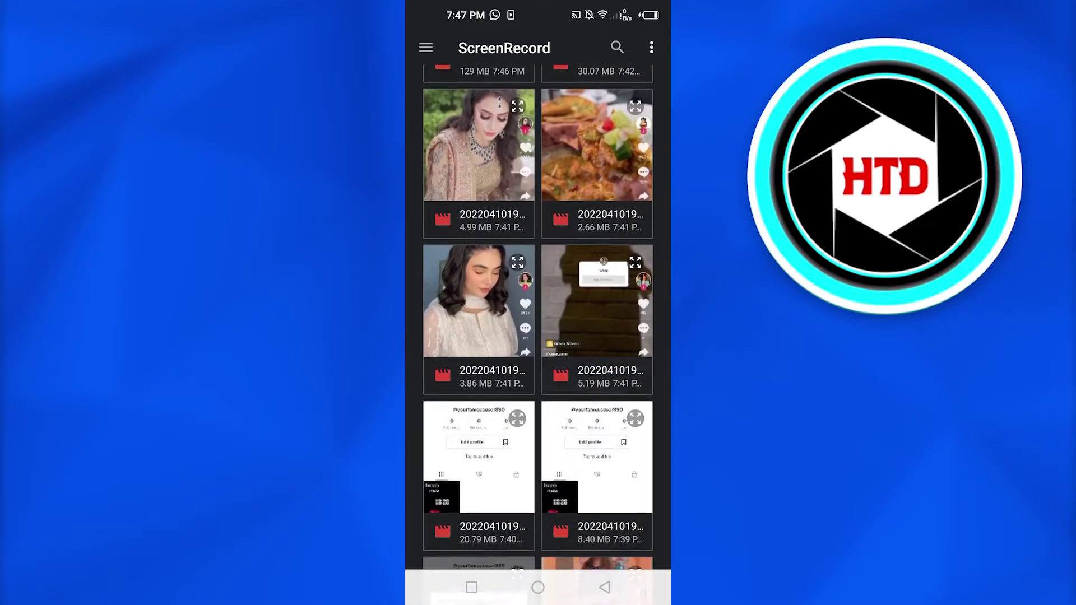
scroll(538, 336, down, 3)
click(597, 336)
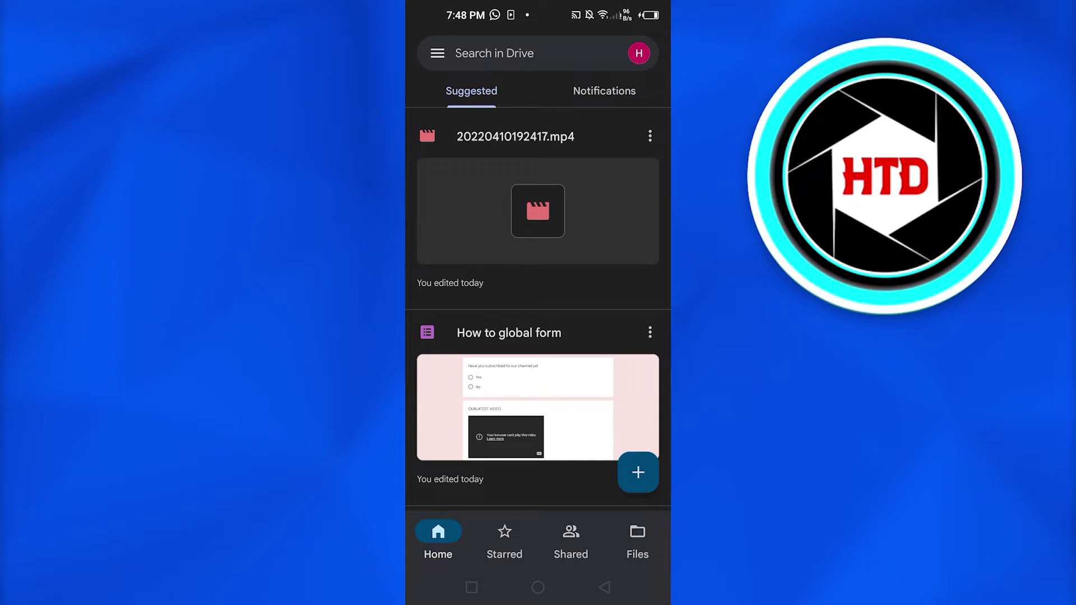
Upload the ScreenRecord video 20220410192417.mp4 through the + menu's file picker
click(638, 473)
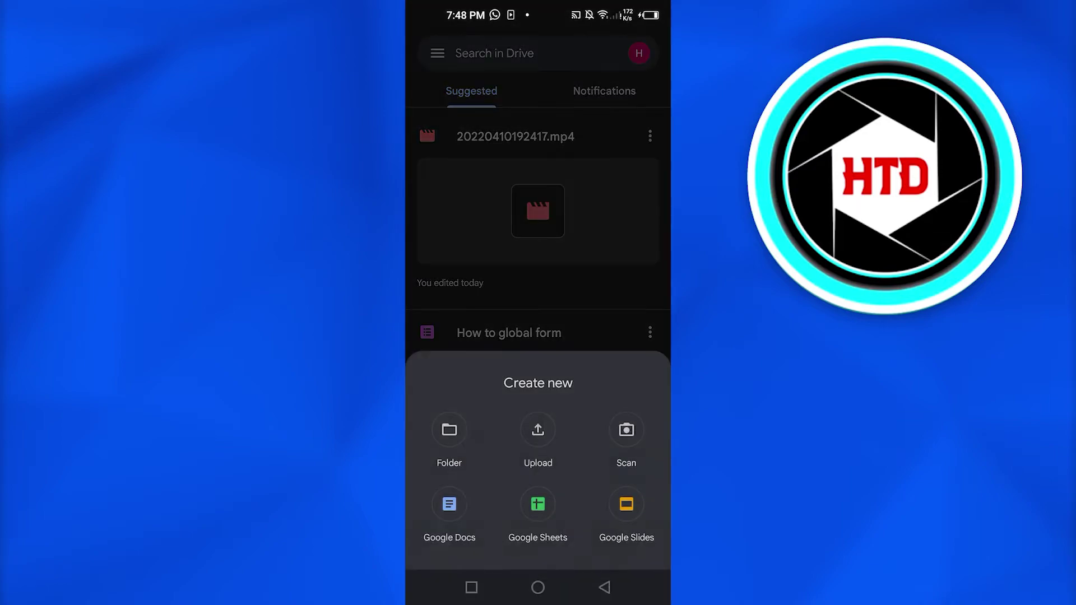
click(538, 210)
click(638, 473)
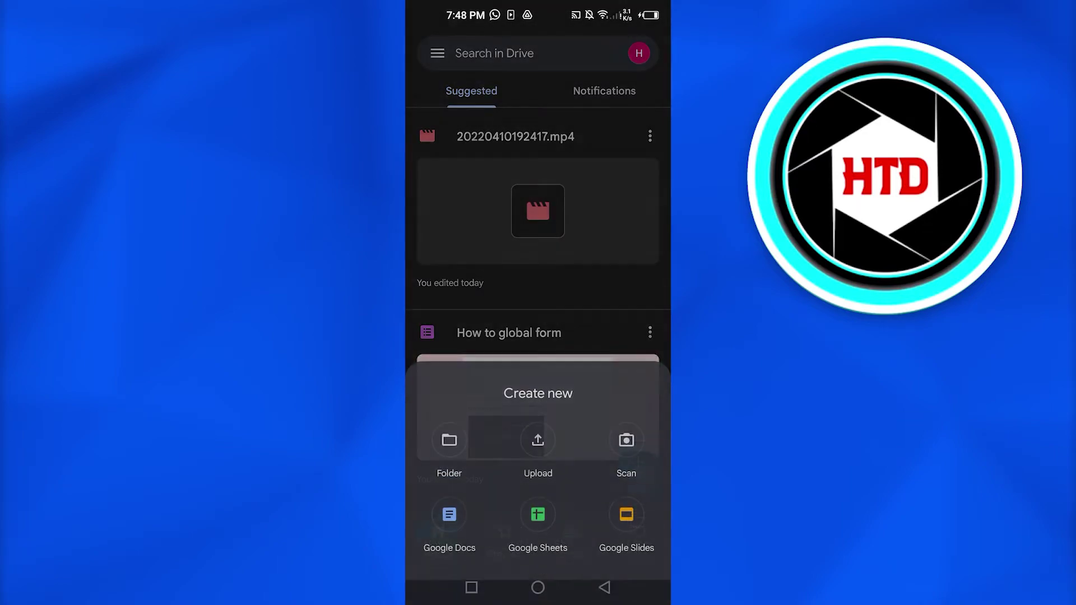
click(538, 442)
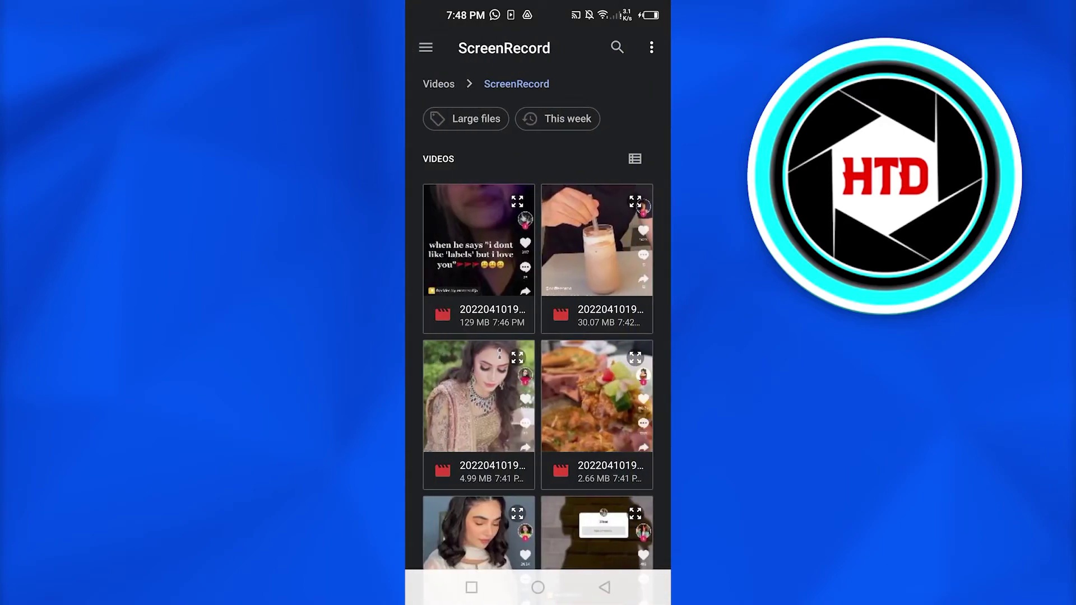
click(425, 48)
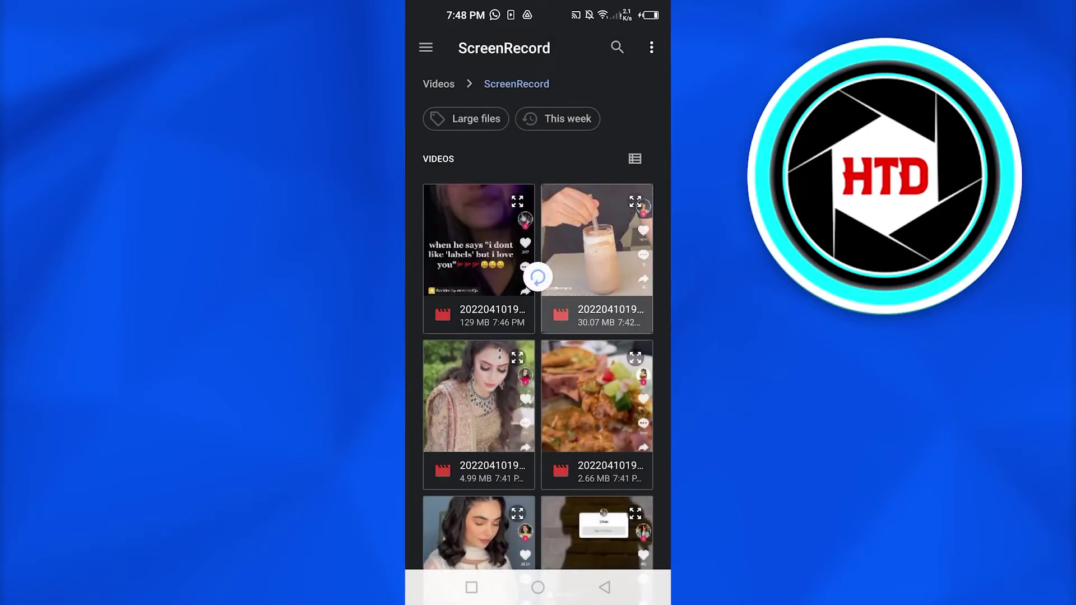
scroll(538, 336, down, 3)
scroll(538, 336, up, 3)
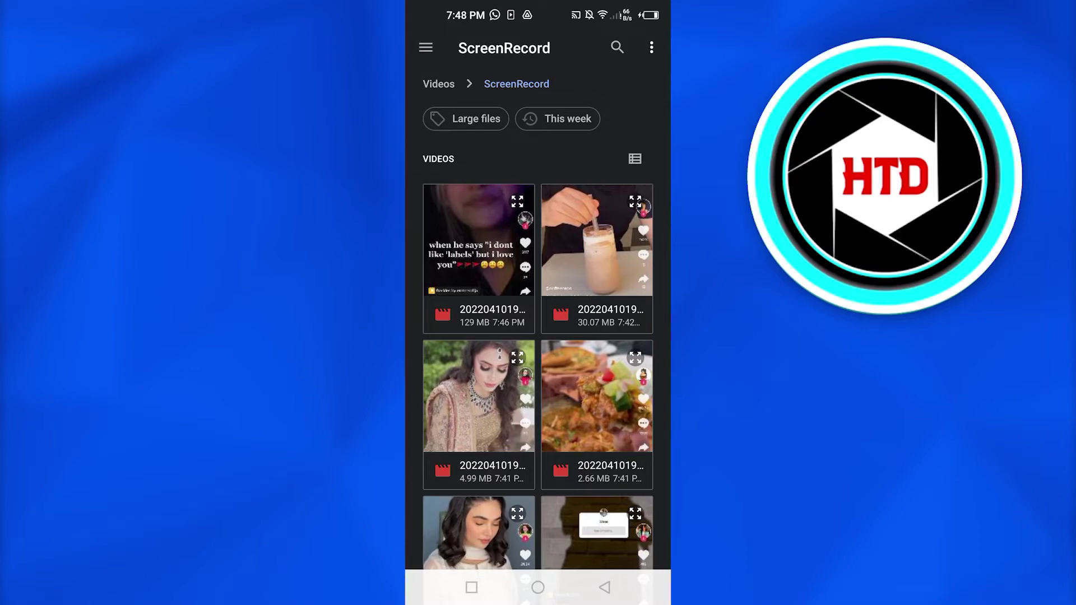
click(425, 48)
click(639, 336)
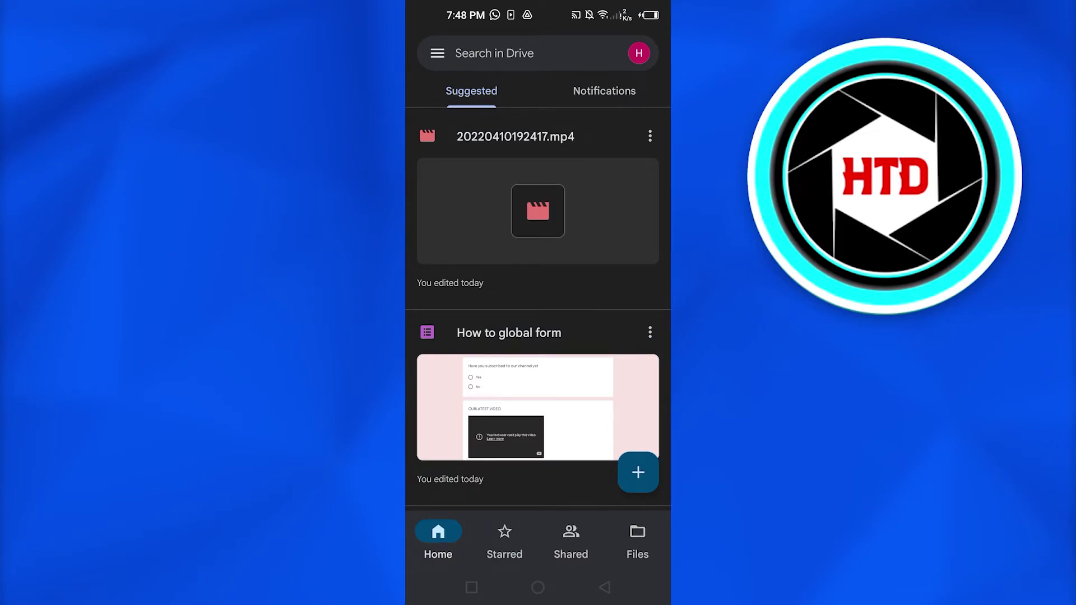
Check My Drive, then replace 'Untitled folder' with the name Videos and create it
click(638, 538)
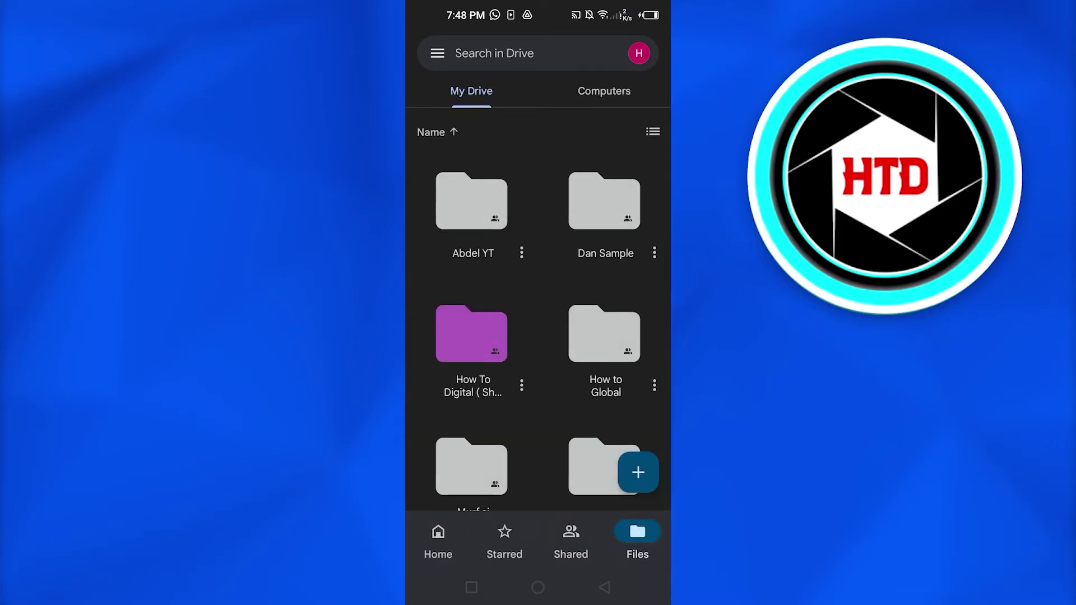
click(438, 538)
click(638, 472)
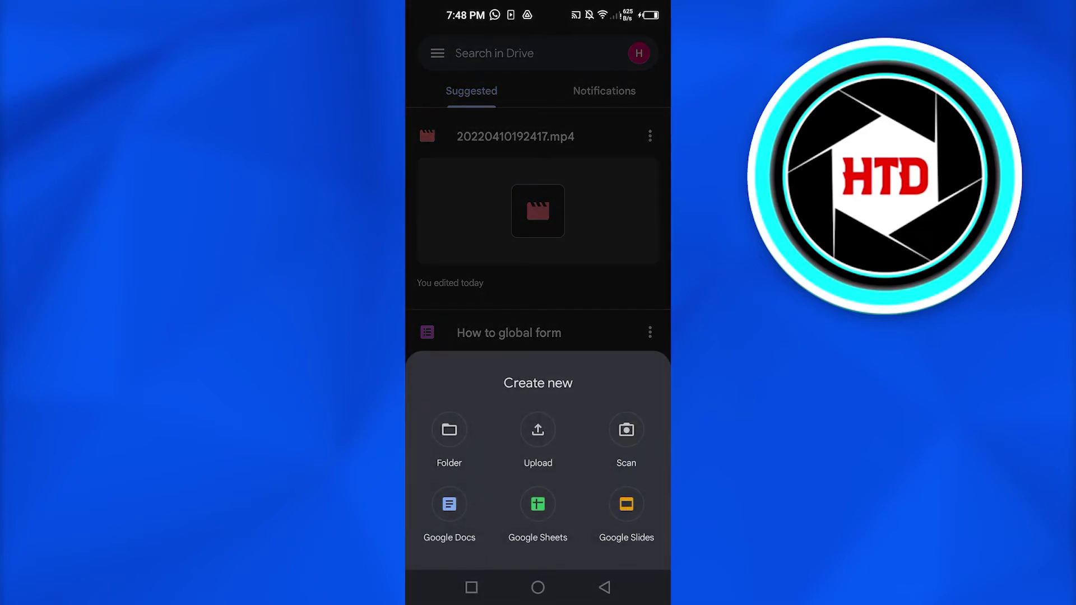
click(449, 430)
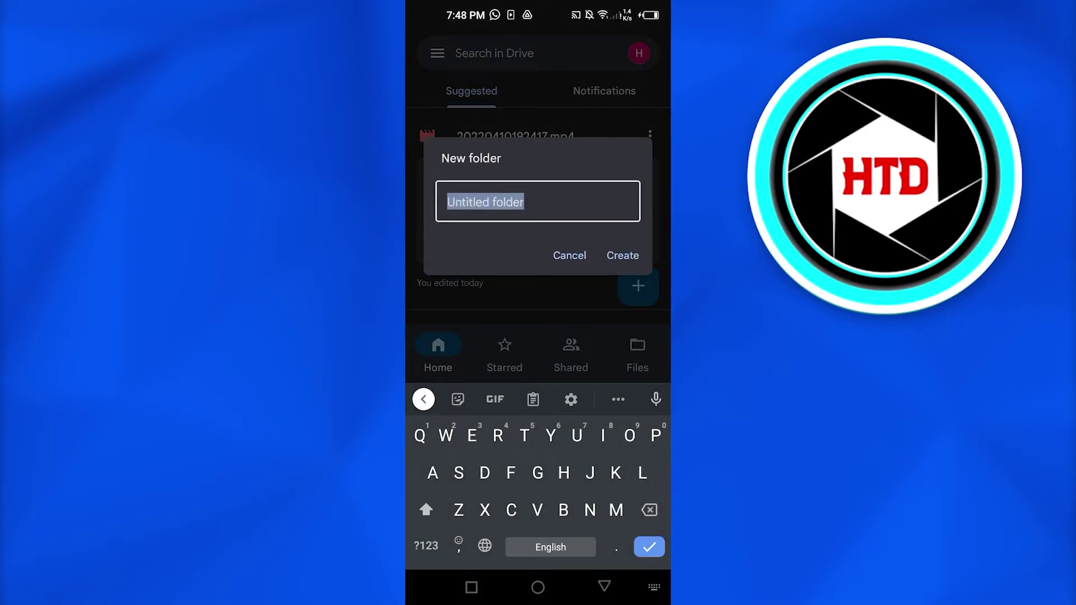
click(521, 201)
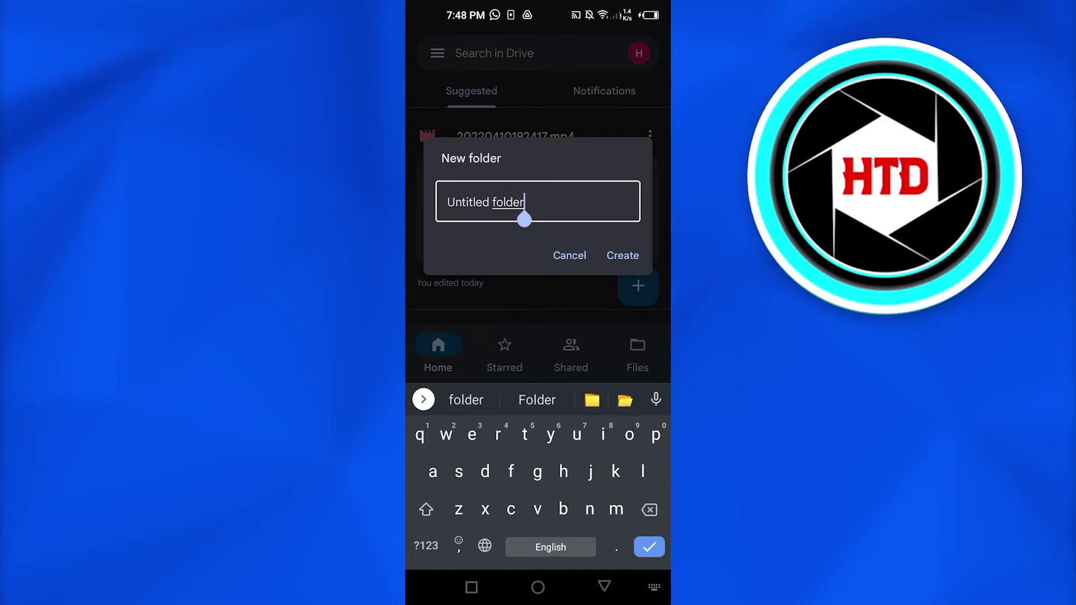
key(BackSpace)
key(BackSpace)
key(BackSpace)
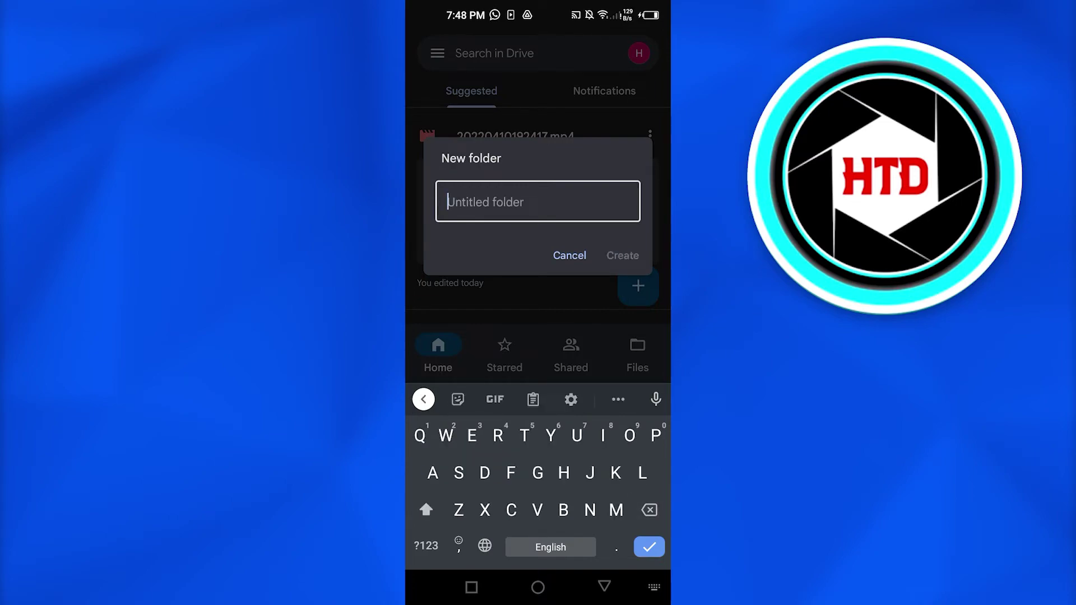
text(Videos)
click(622, 254)
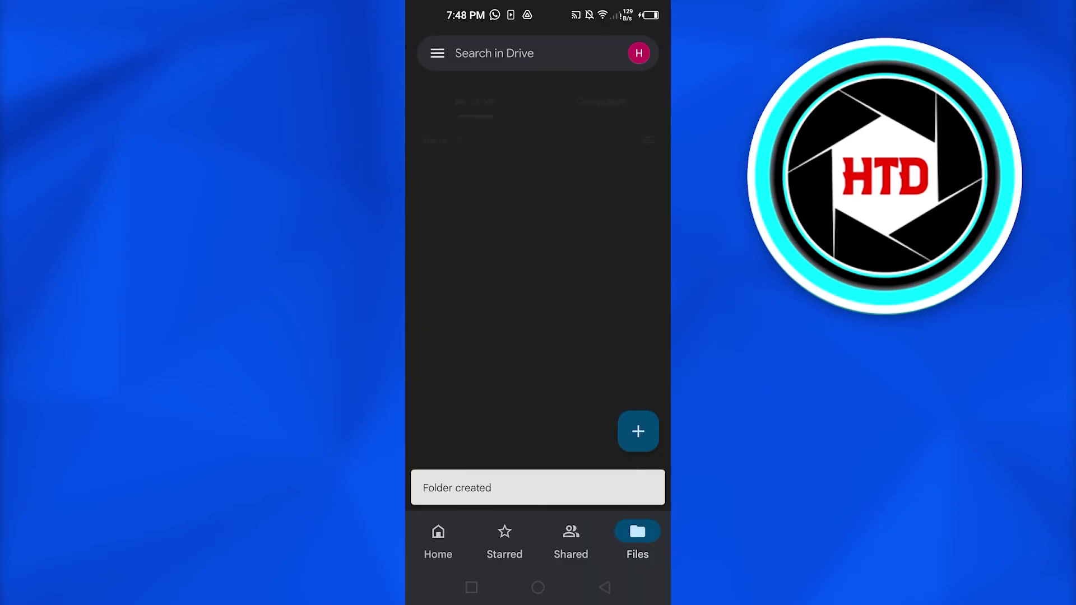
scroll(537, 336, down, 5)
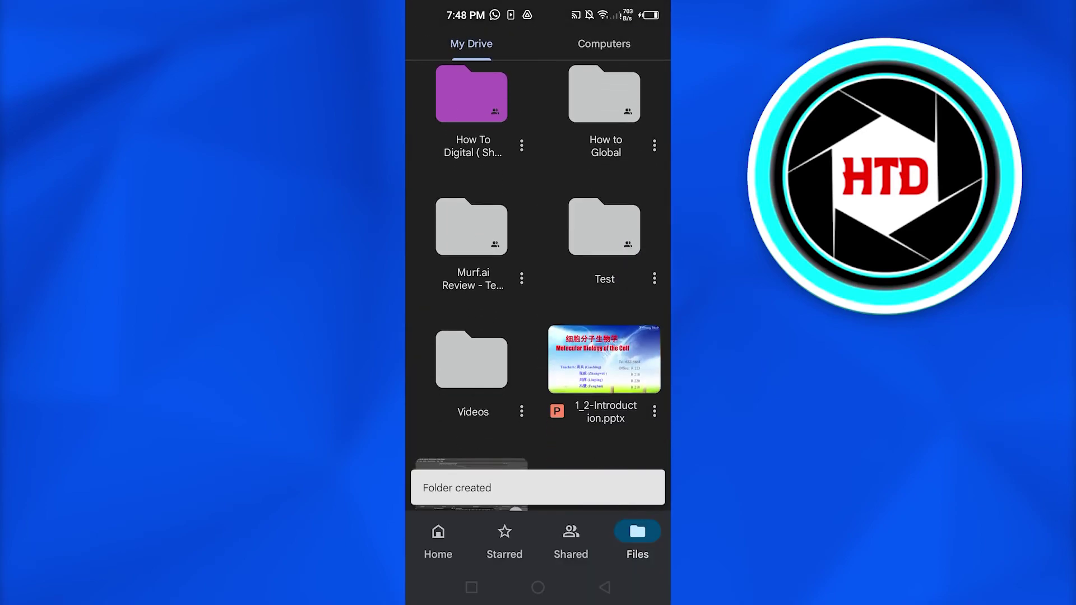
scroll(538, 336, up, 6)
scroll(538, 337, down, 5)
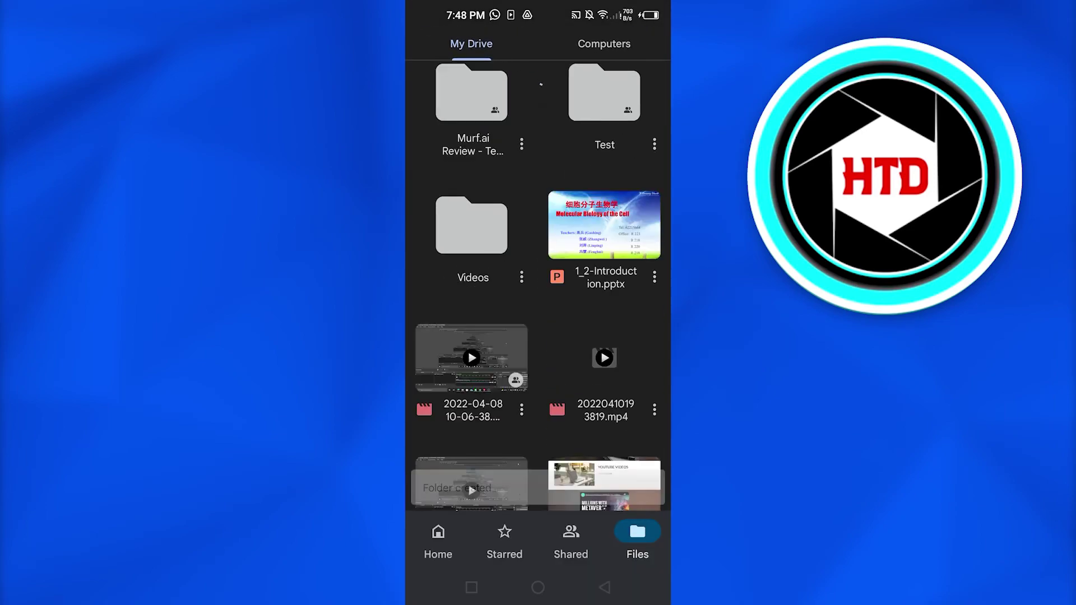
scroll(538, 336, down, 4)
scroll(538, 336, up, 3)
scroll(538, 336, up, 5)
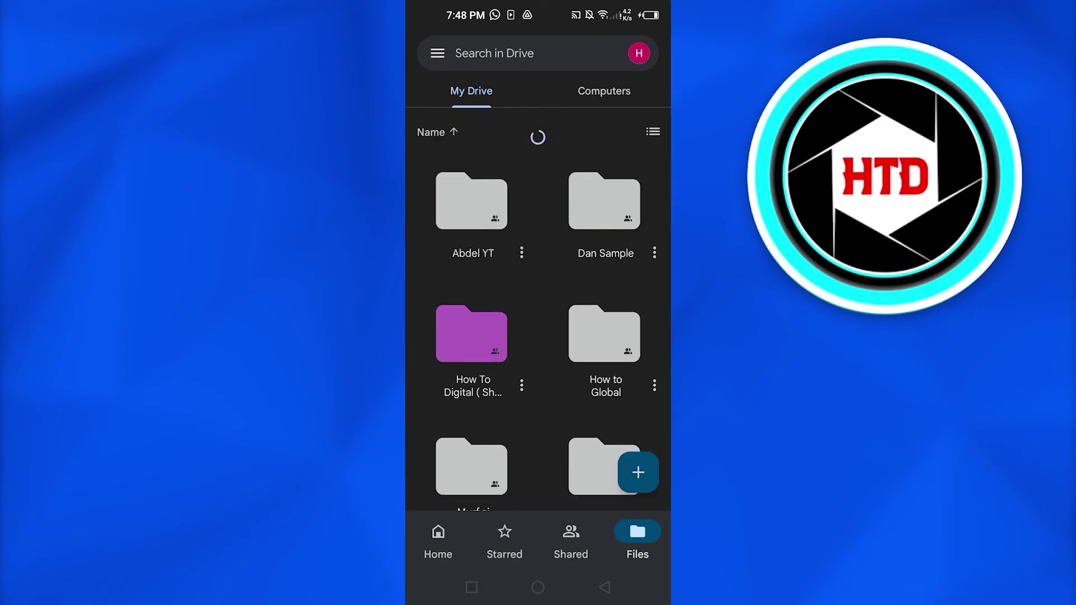
click(439, 538)
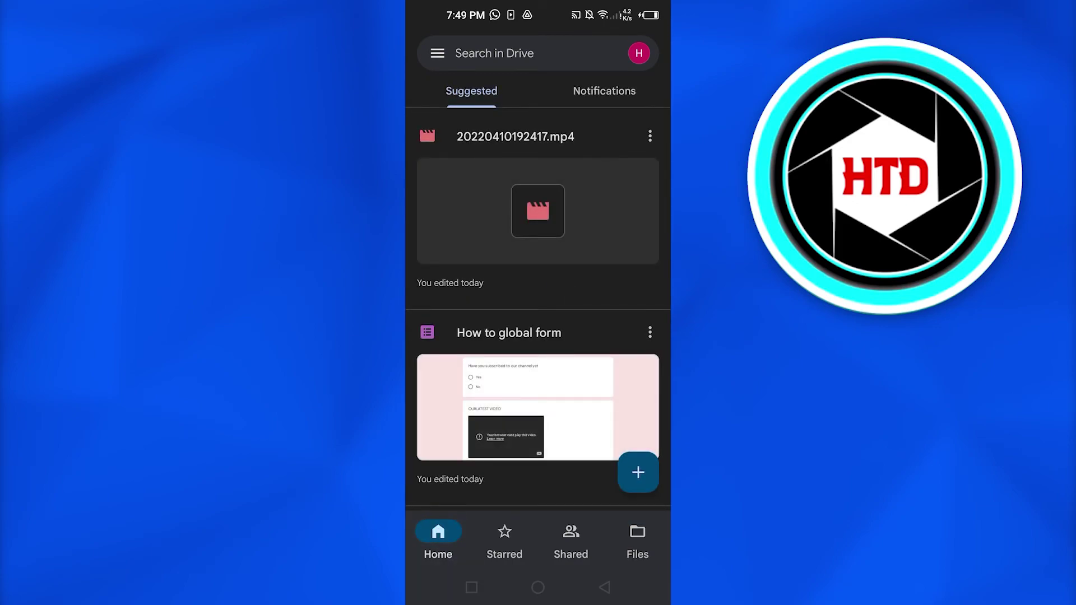
scroll(538, 294, down, 5)
scroll(538, 336, down, 3)
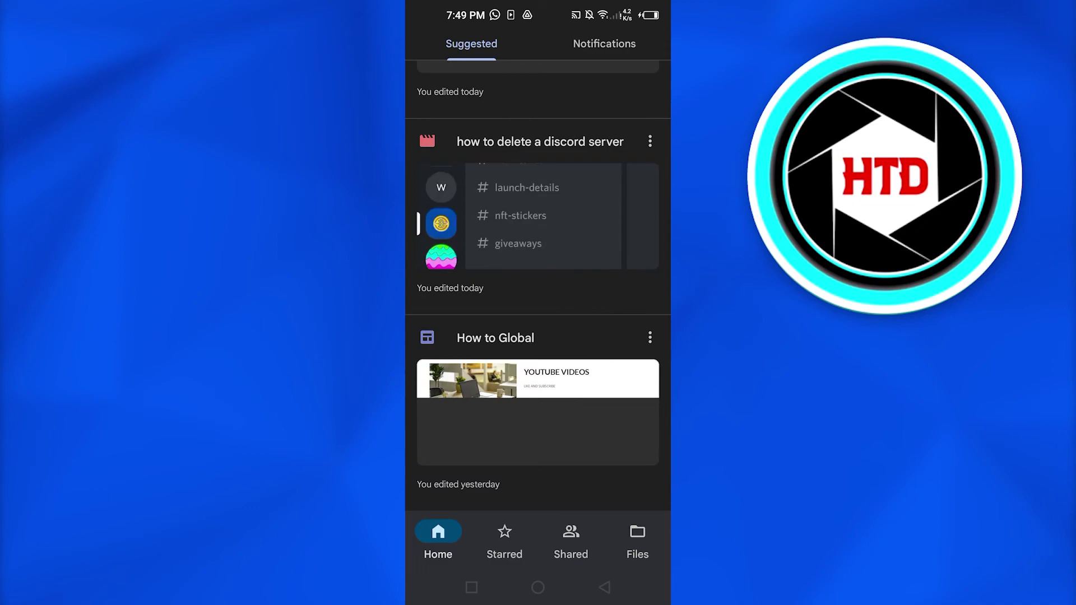
scroll(538, 336, up, 4)
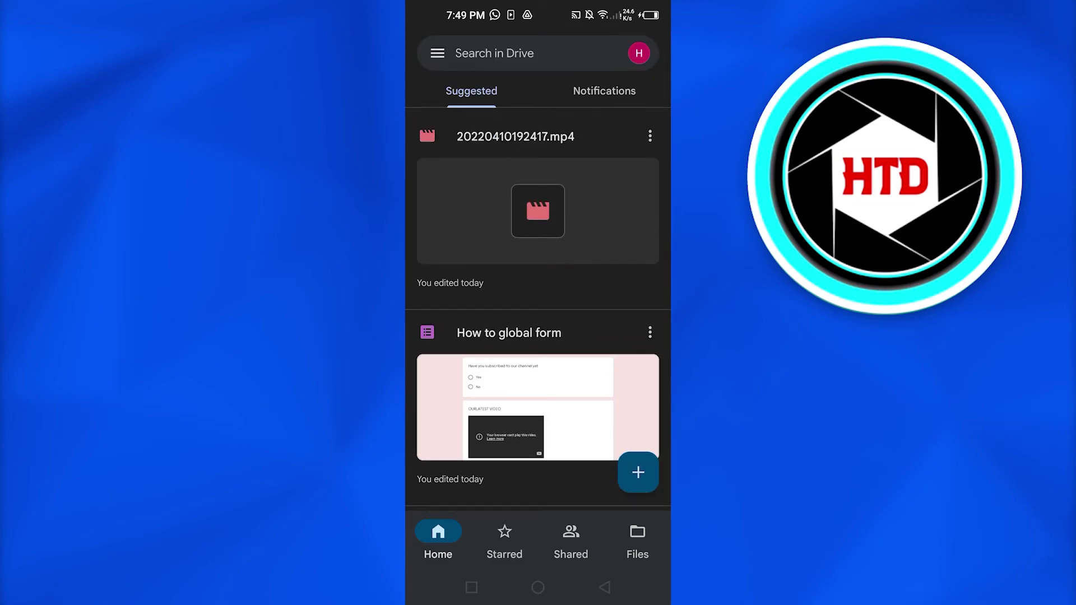
click(437, 53)
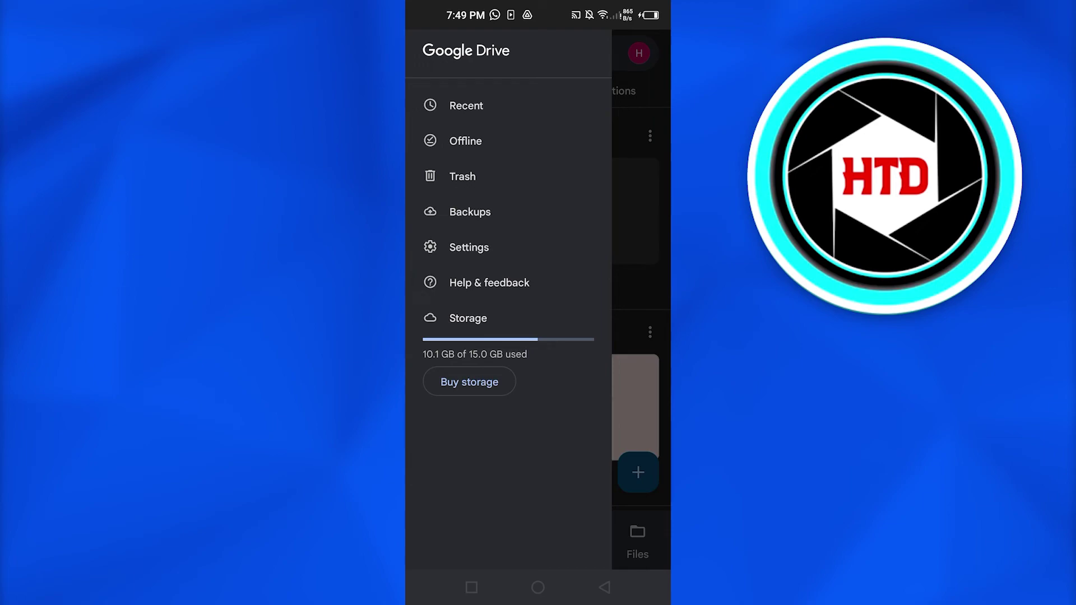
click(639, 252)
scroll(539, 336, down, 5)
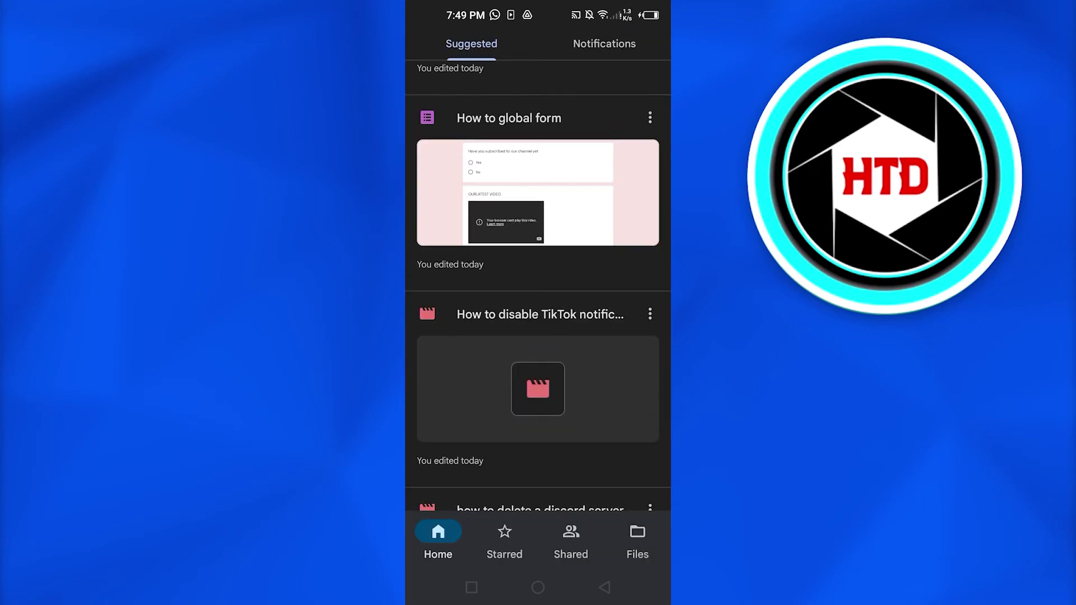
scroll(538, 337, up, 5)
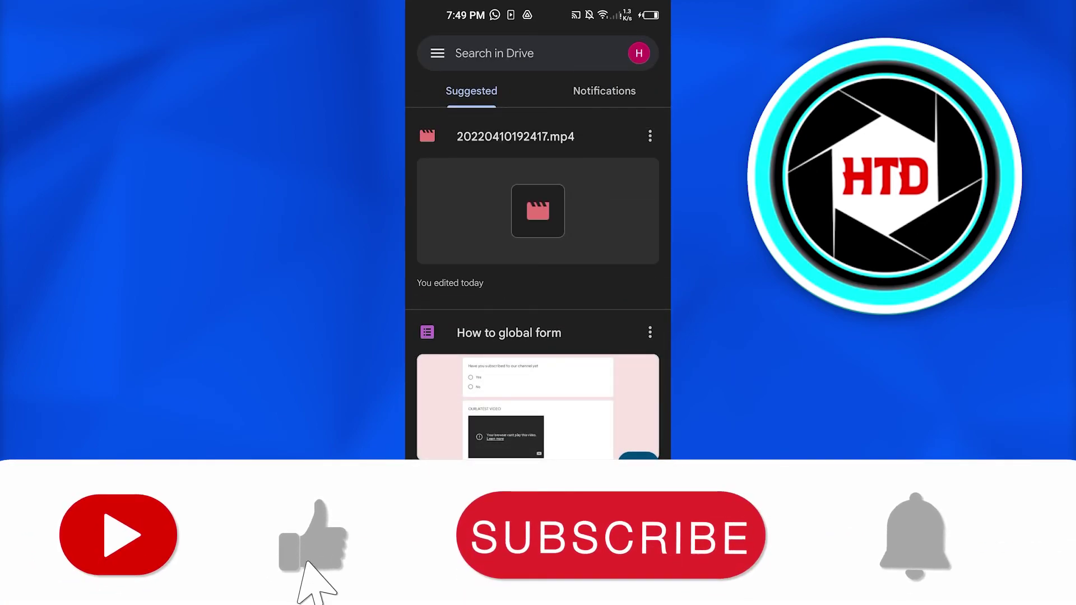
scroll(537, 295, down, 5)
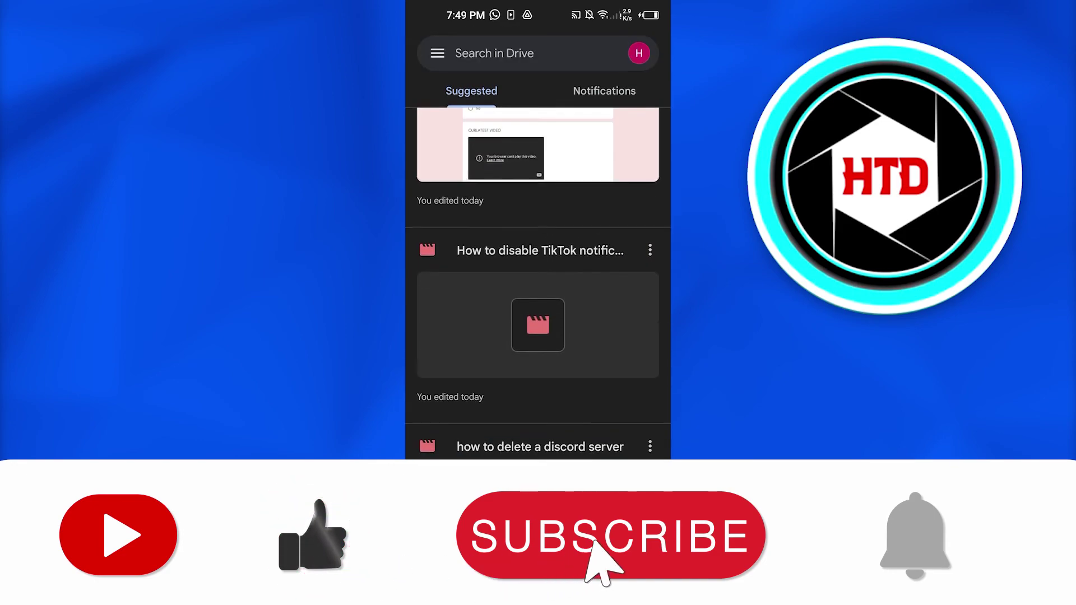
scroll(538, 295, up, 5)
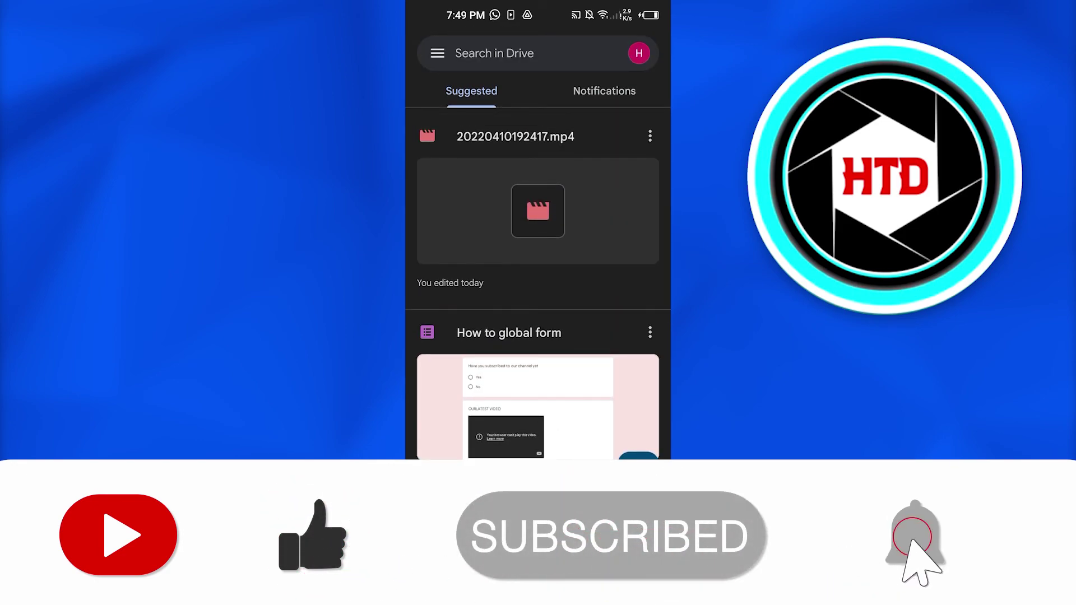
scroll(539, 295, down, 5)
scroll(538, 295, up, 5)
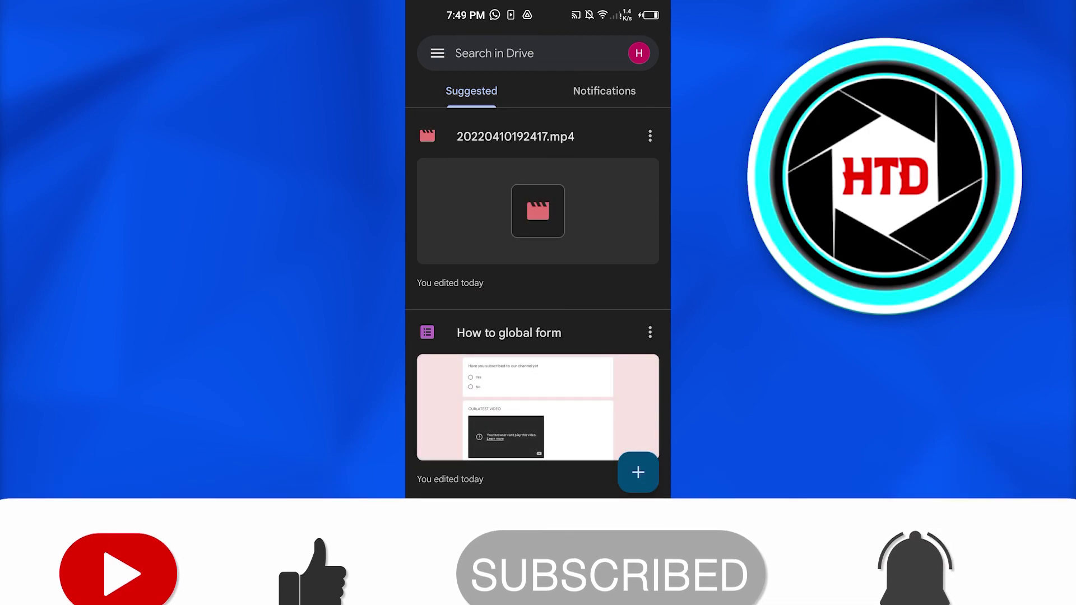